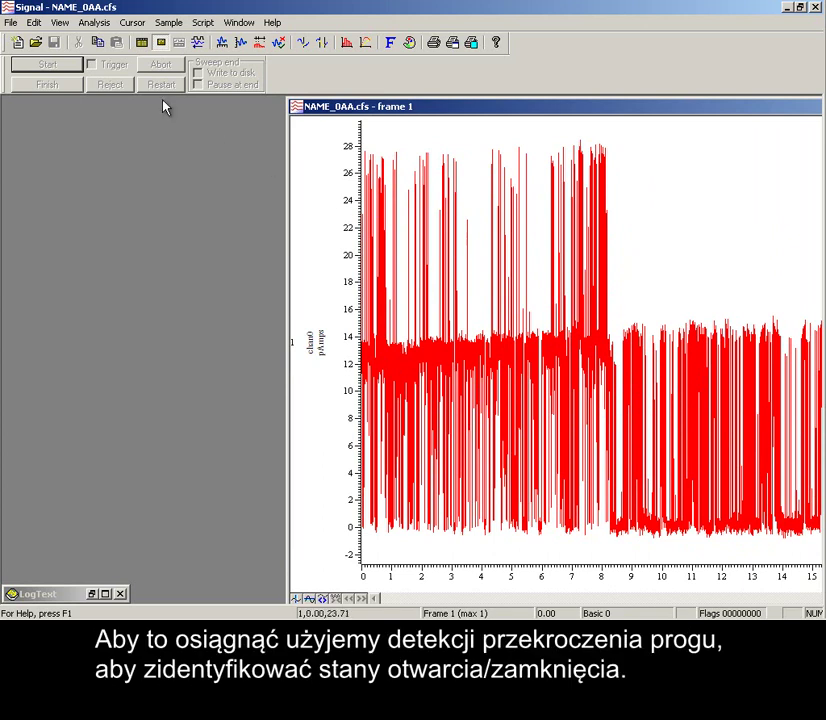
# Start a new threshold-based idealised trace for NAME_0AA.cfs and move its settings dialog aside.
pyautogui.click(91, 27)
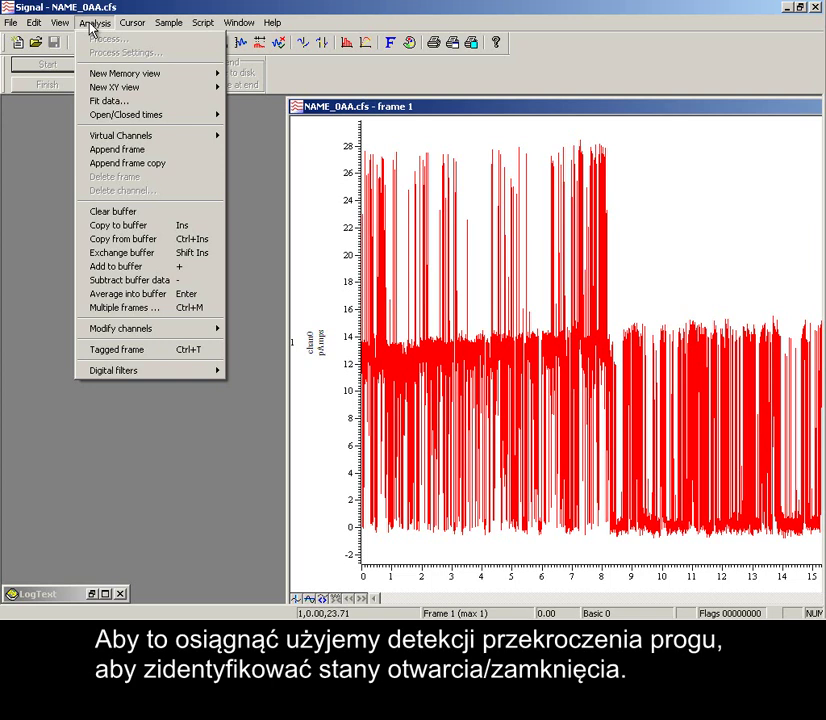
pyautogui.moveTo(133, 116)
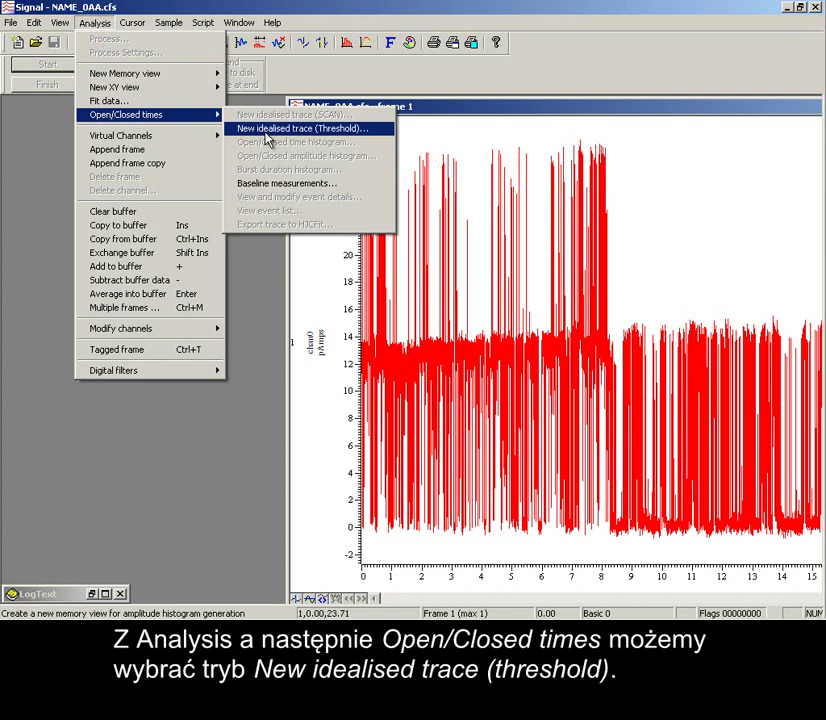
pyautogui.click(265, 130)
pyautogui.moveTo(250, 152); pyautogui.dragTo(215, 142)
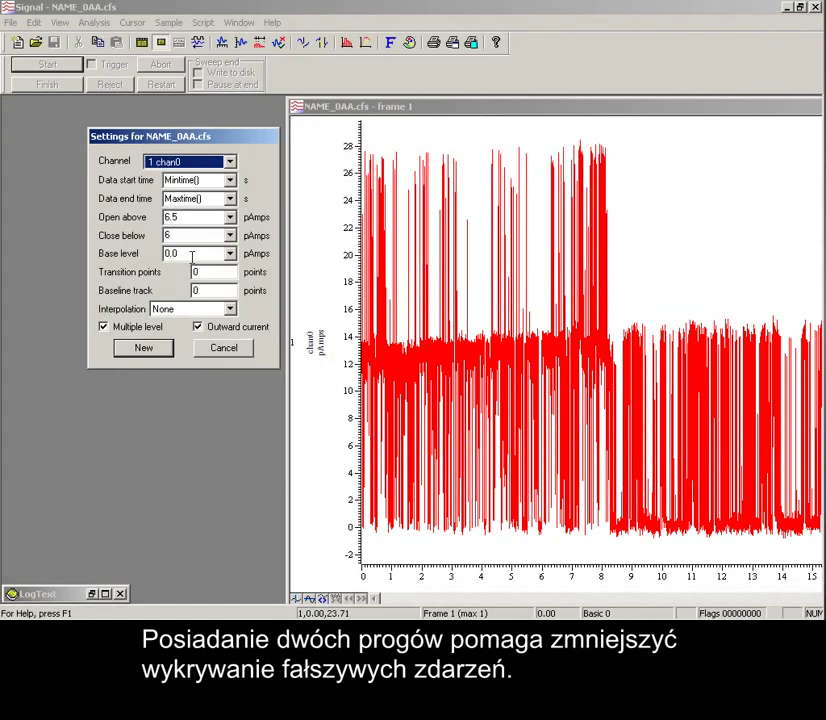
pyautogui.doubleClick(174, 255)
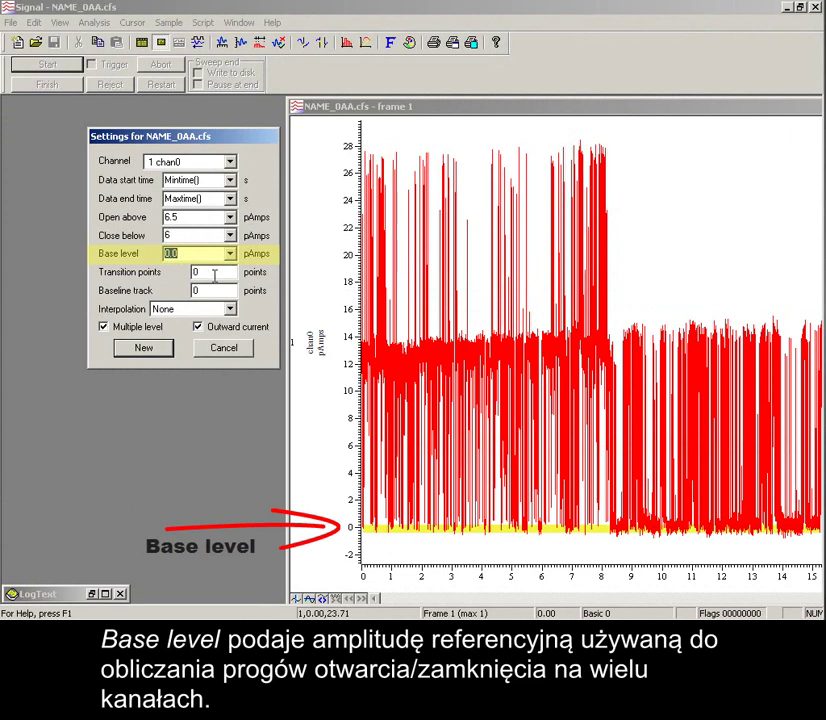
pyautogui.doubleClick(210, 273)
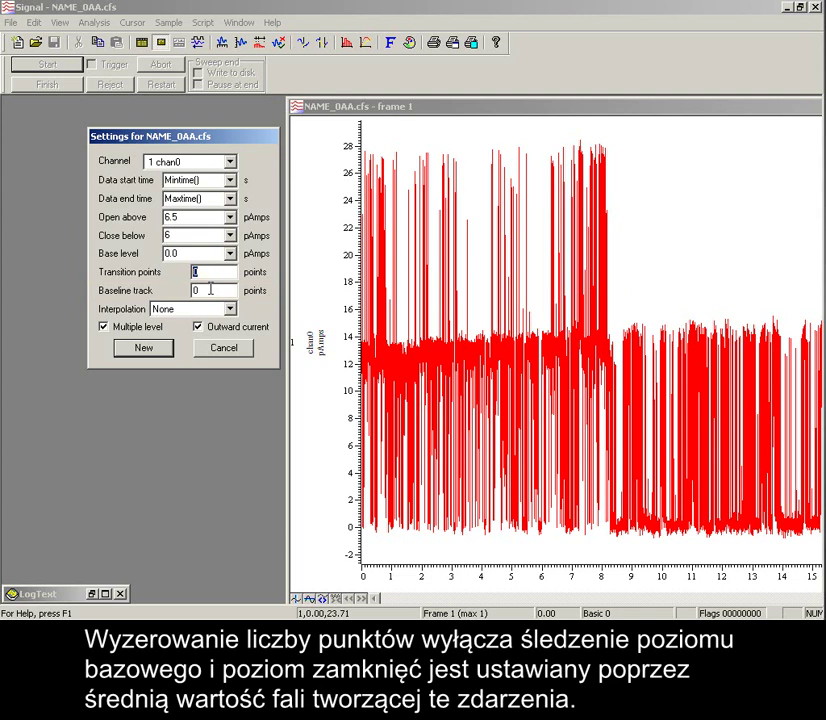
# Use Linear threshold interpolation, keep Outward current on, and create the idealised trace.
pyautogui.moveTo(206, 290); pyautogui.dragTo(182, 291)
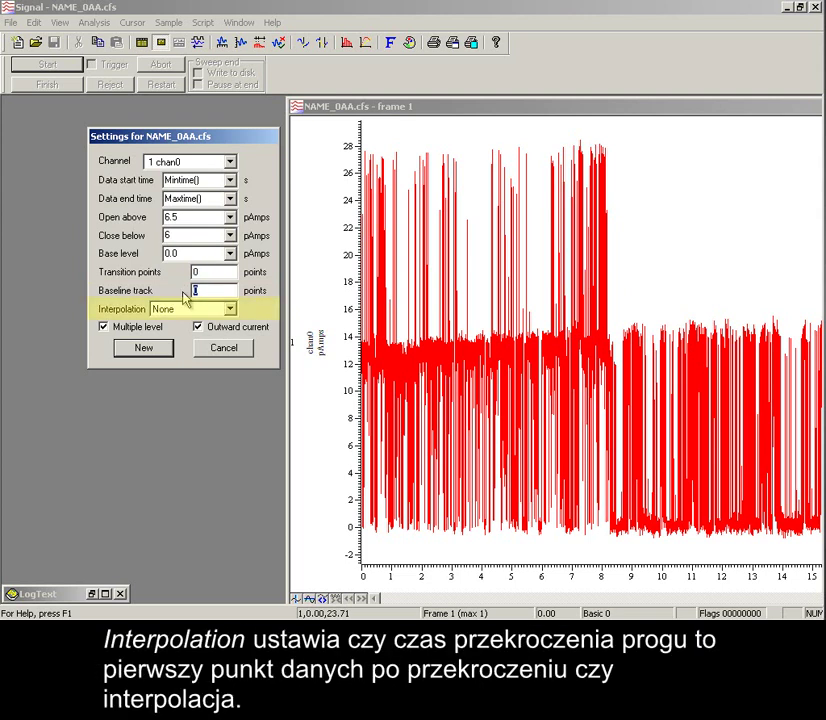
pyautogui.click(185, 309)
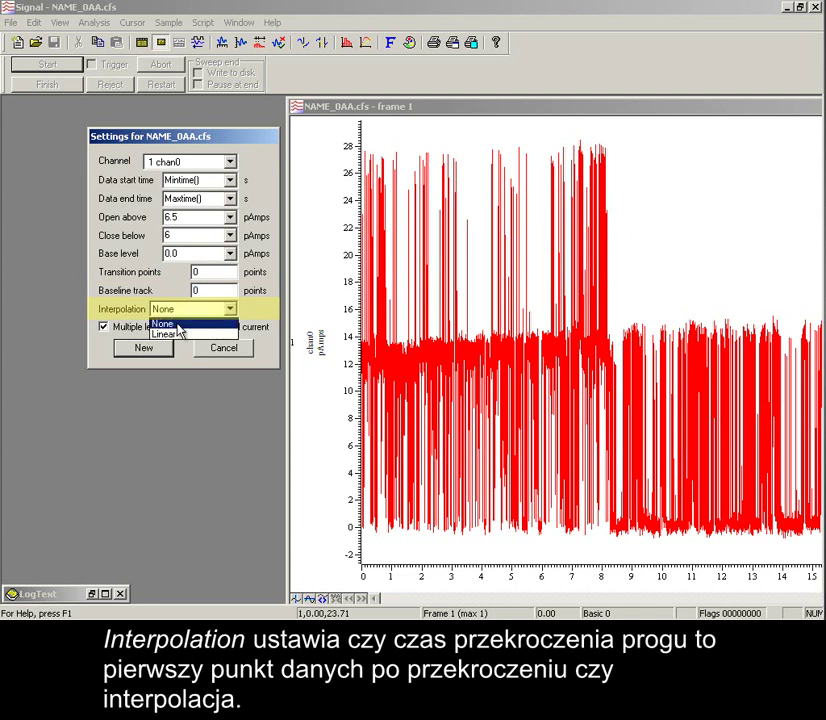
pyautogui.click(178, 336)
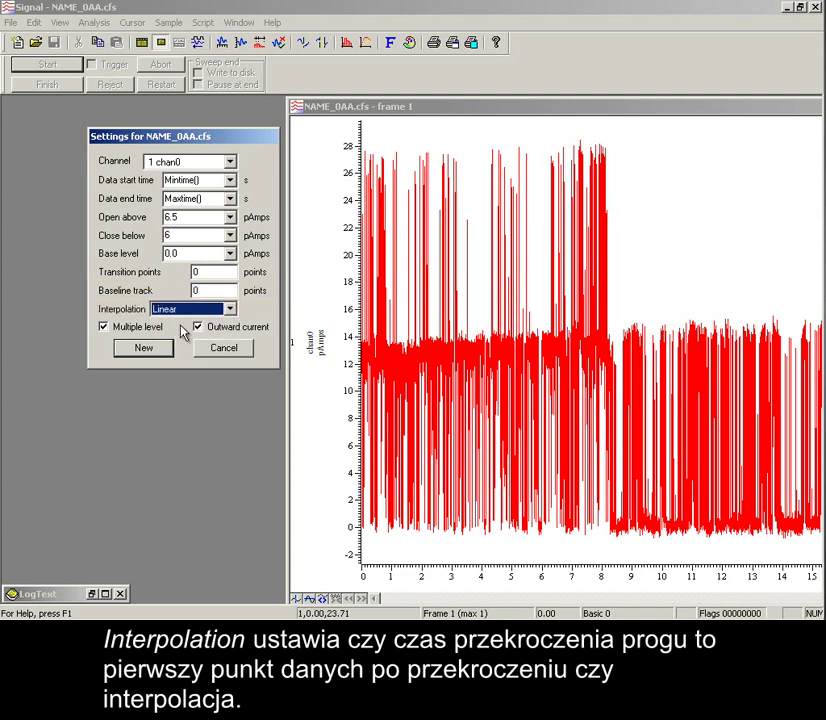
pyautogui.click(225, 329)
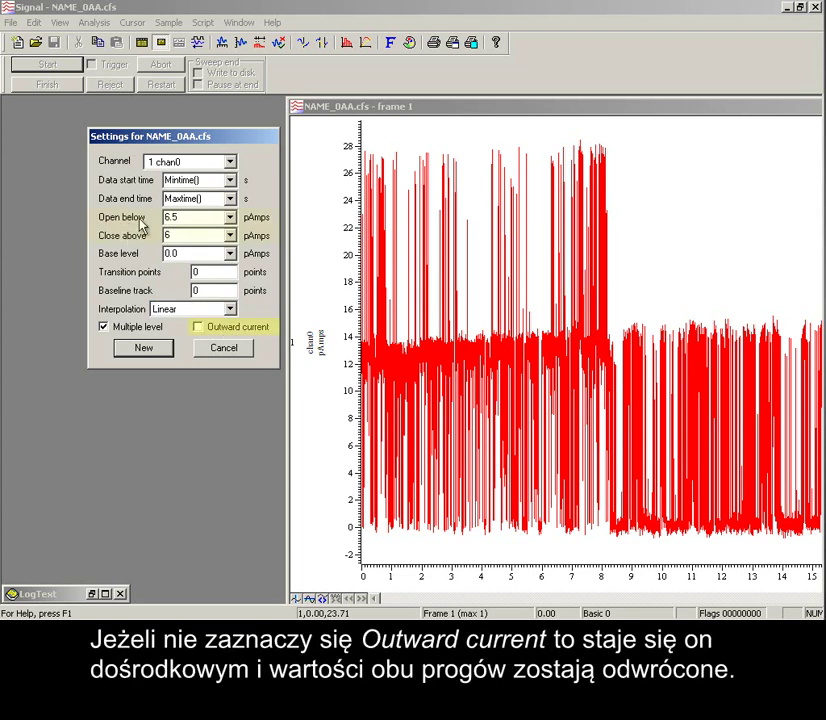
pyautogui.click(212, 334)
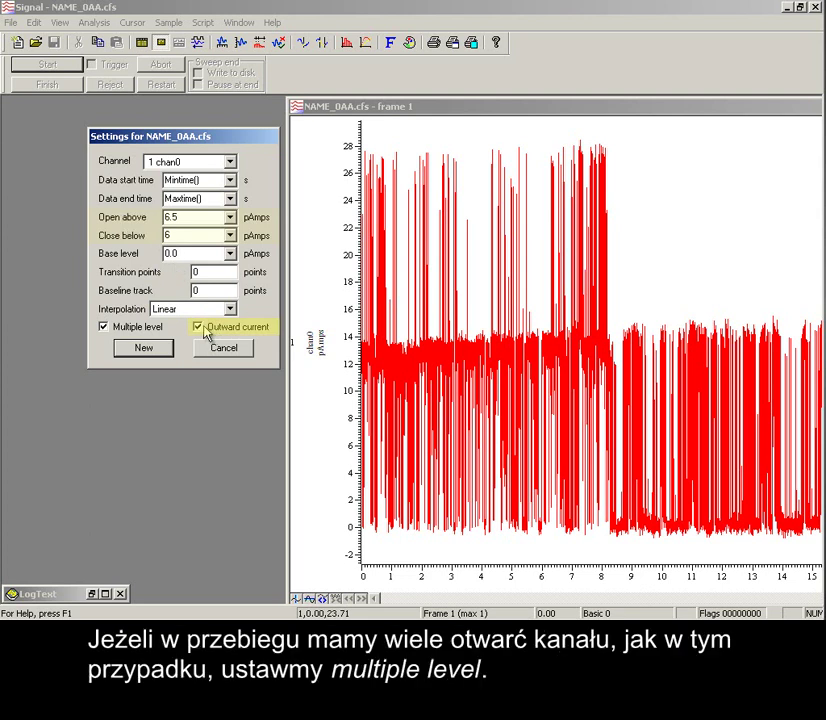
pyautogui.click(150, 349)
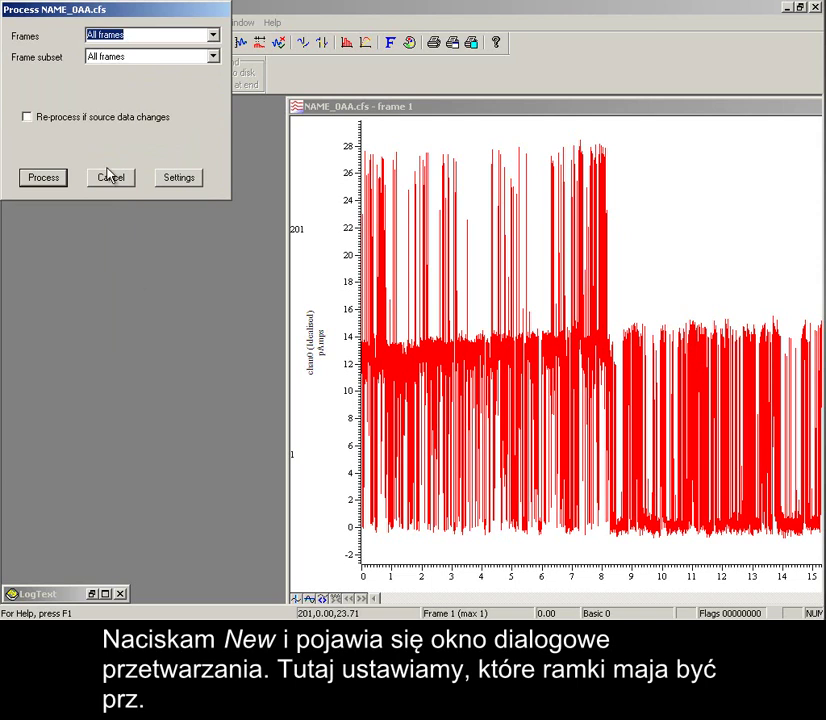
# Process all frames to produce idealised channel 201 over the chan0 current.
pyautogui.click(213, 37)
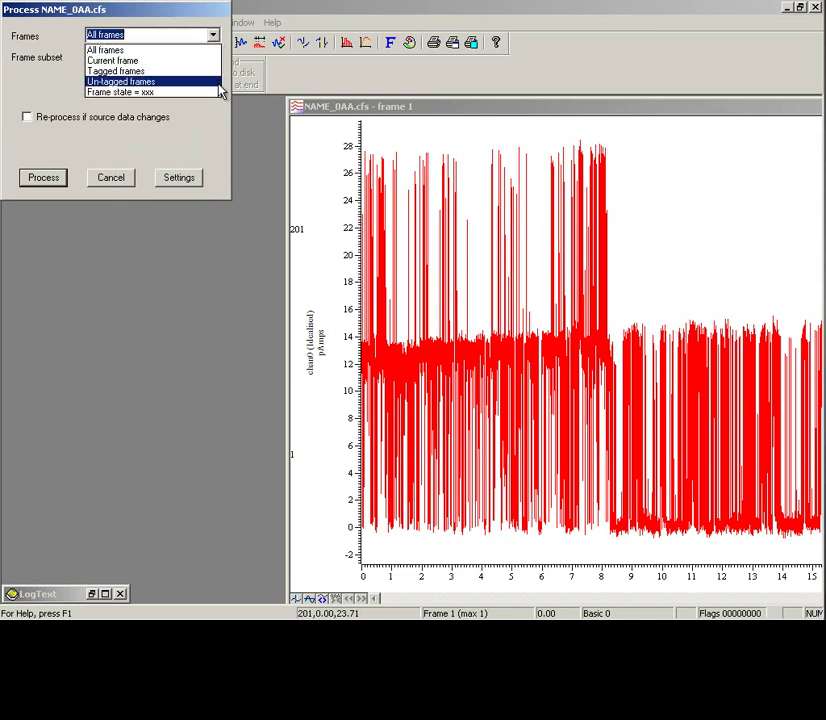
pyautogui.click(218, 130)
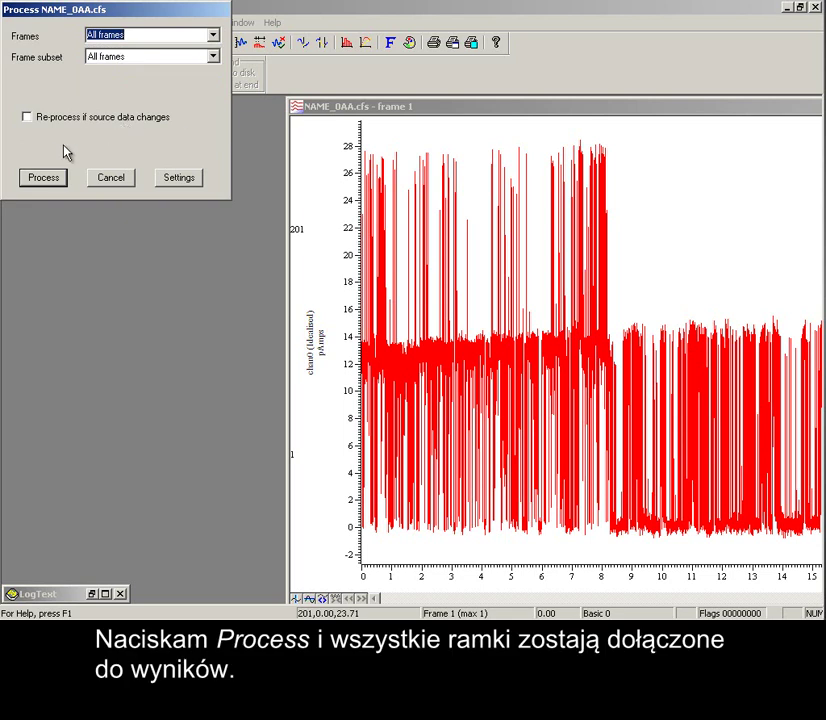
pyautogui.click(47, 180)
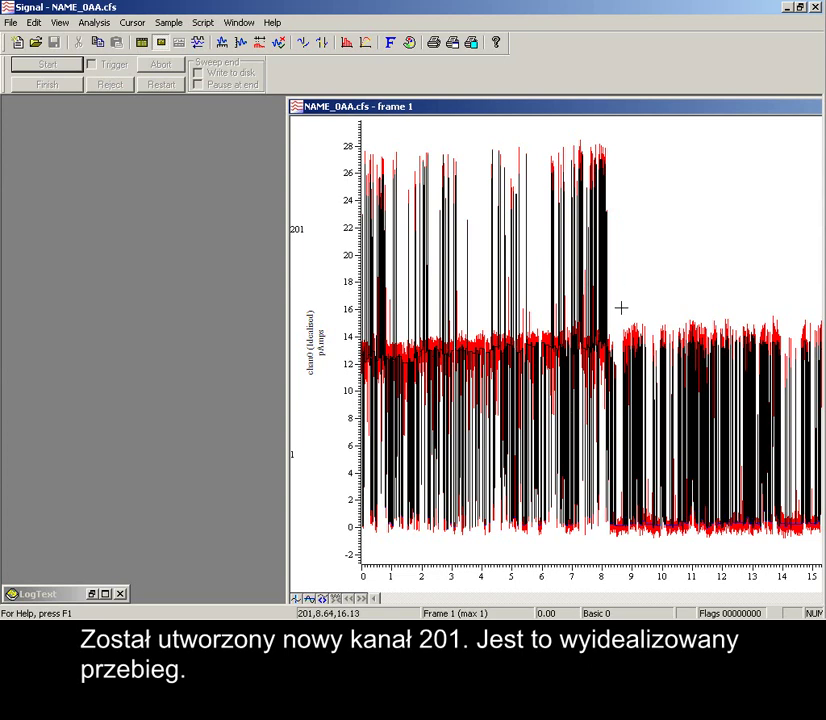
# Zoom the time axis to roughly 7.9–8.6 s and scroll the view slightly right.
pyautogui.moveTo(621, 310); pyautogui.dragTo(597, 309)
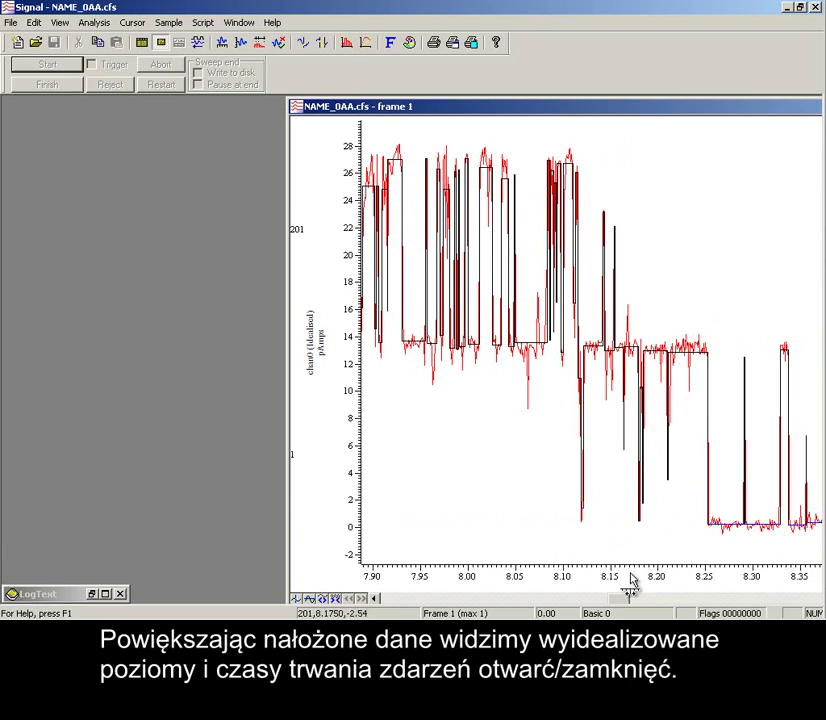
pyautogui.moveTo(623, 603); pyautogui.dragTo(628, 602)
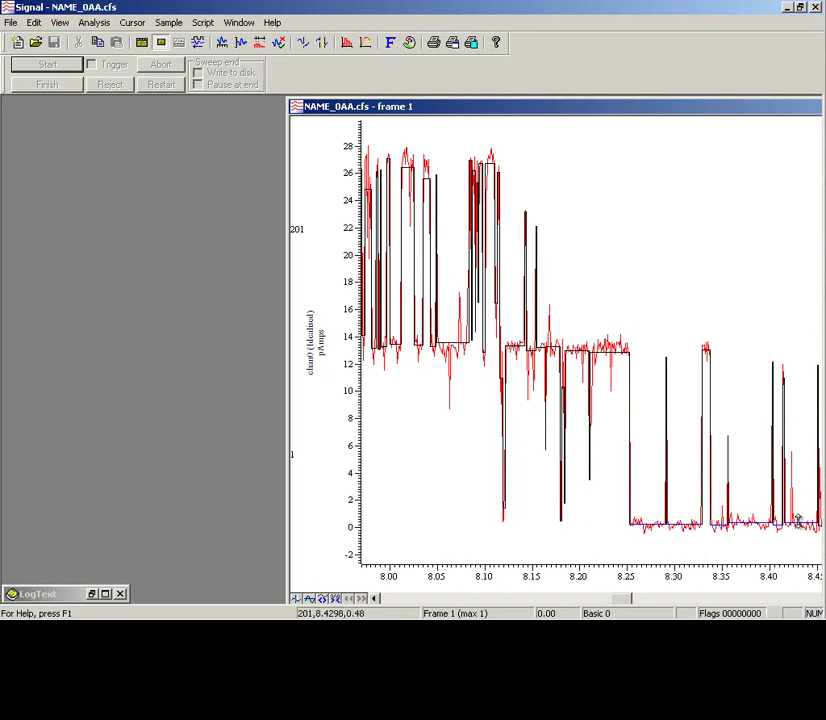
# Open the event details for idealised channel 201 and move them to the upper left.
pyautogui.rightClick(798, 521)
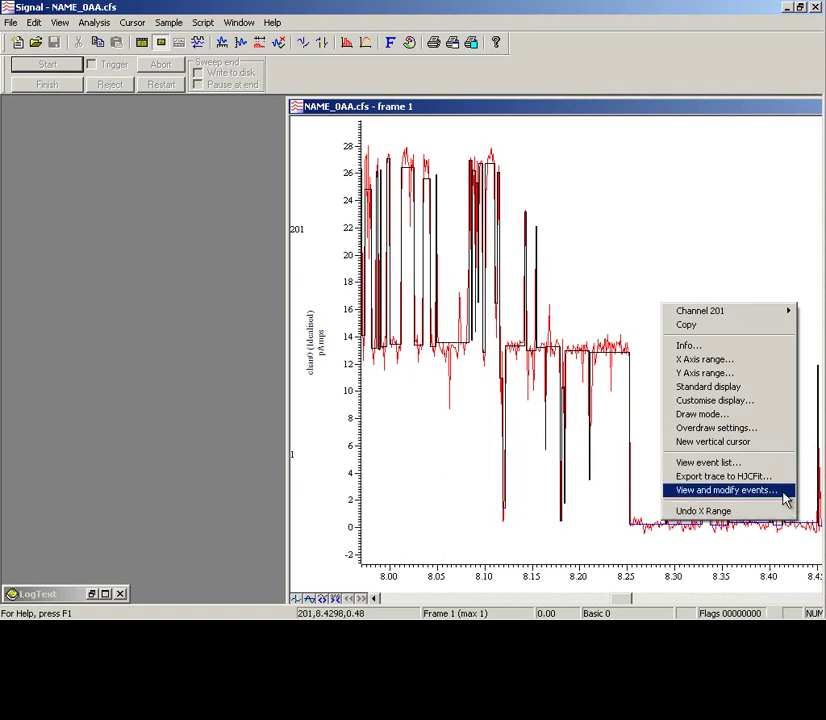
pyautogui.click(785, 500)
pyautogui.moveTo(594, 426); pyautogui.dragTo(312, 130)
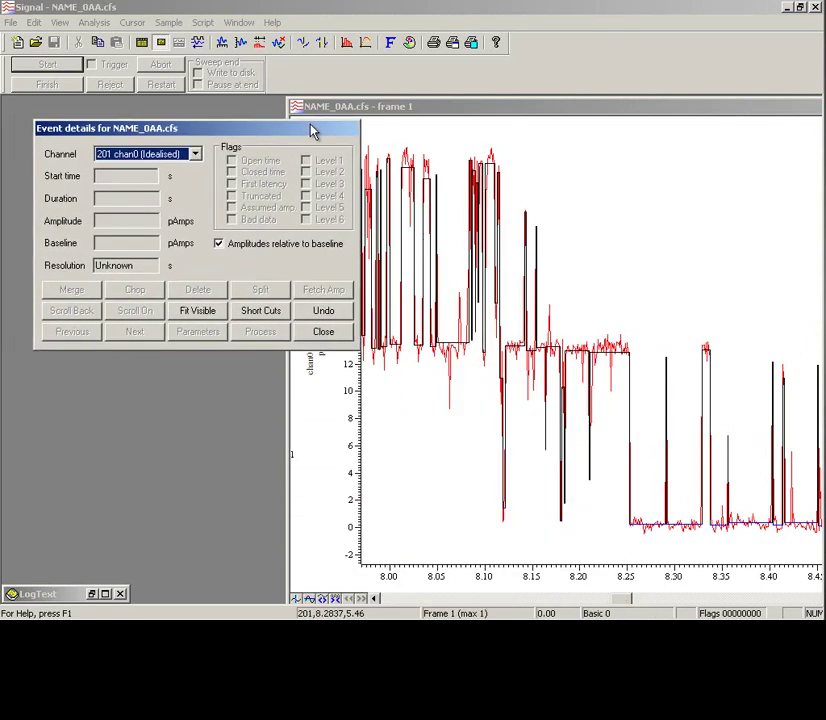
# Split the closed event near 8.42 s and drag its edge left.
pyautogui.click(806, 522)
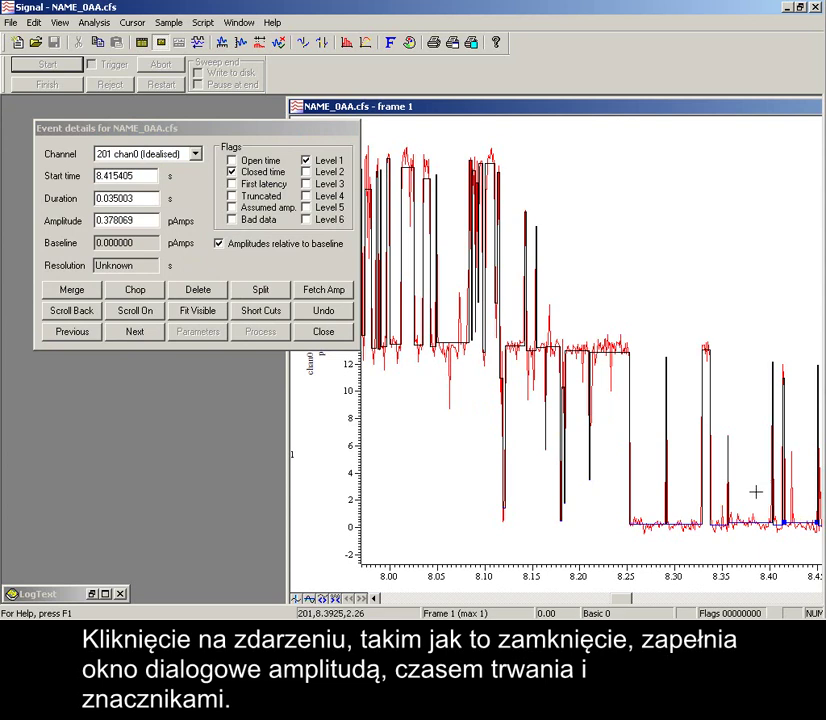
pyautogui.click(253, 290)
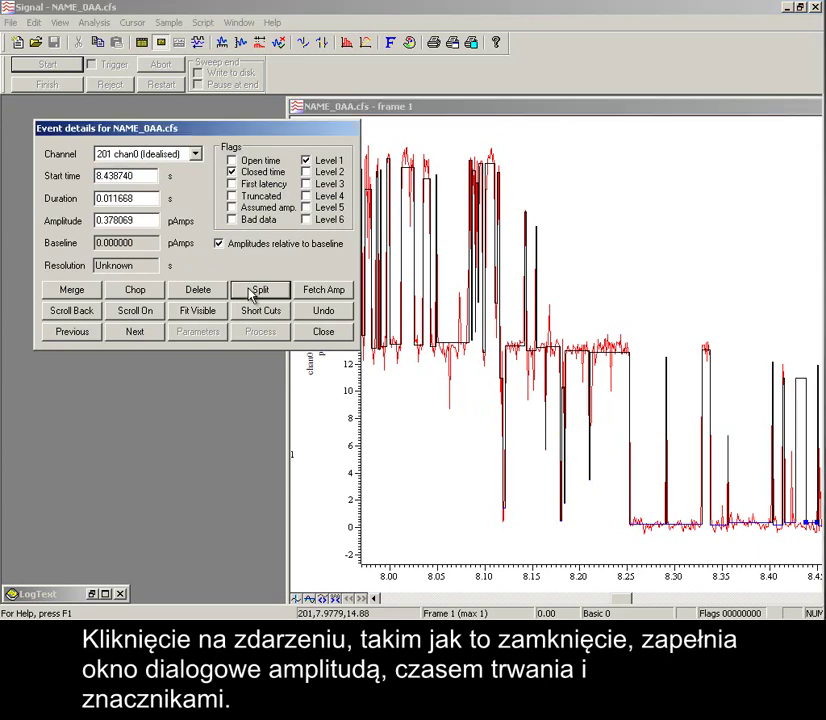
pyautogui.moveTo(796, 498)
pyautogui.mouseDown()
pyautogui.moveTo(786, 499)
pyautogui.moveTo(807, 503)
pyautogui.moveTo(795, 505)
pyautogui.mouseUp()
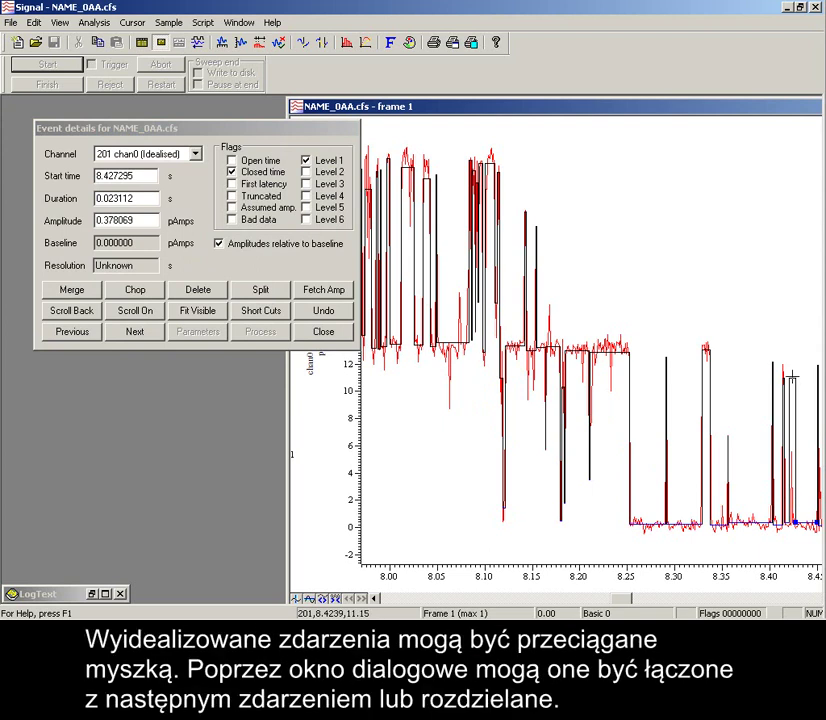
# Nudge the event start to 8.424747 s, undo a trial merge, and copy an earlier amplitude.
pyautogui.moveTo(791, 375); pyautogui.dragTo(788, 377)
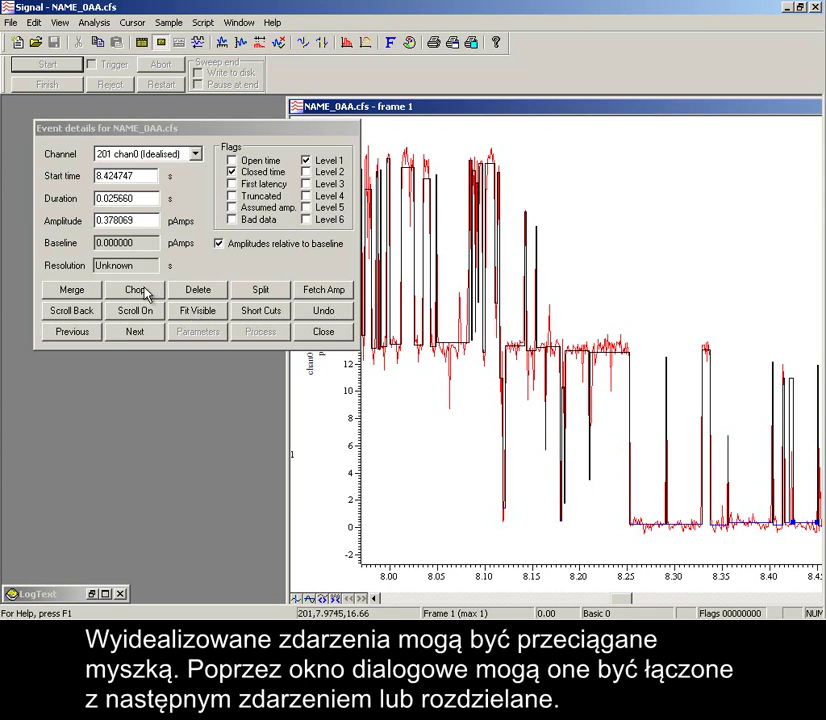
pyautogui.click(79, 291)
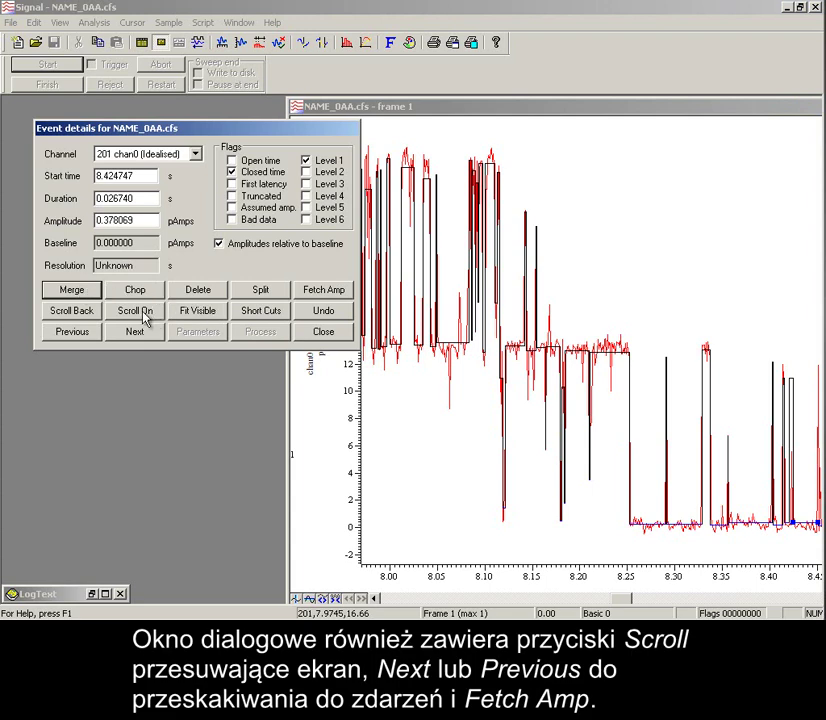
pyautogui.click(309, 314)
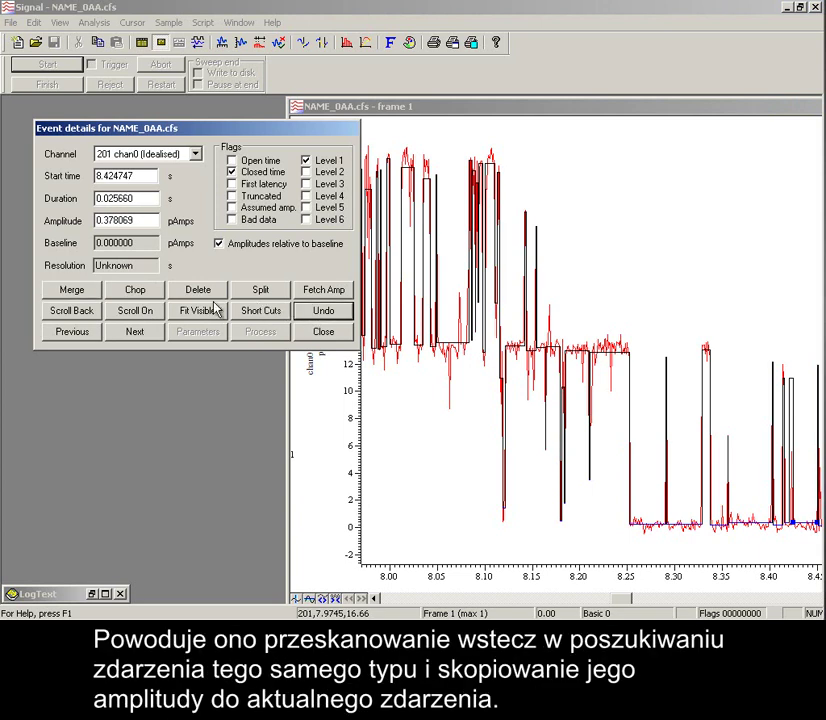
pyautogui.click(72, 334)
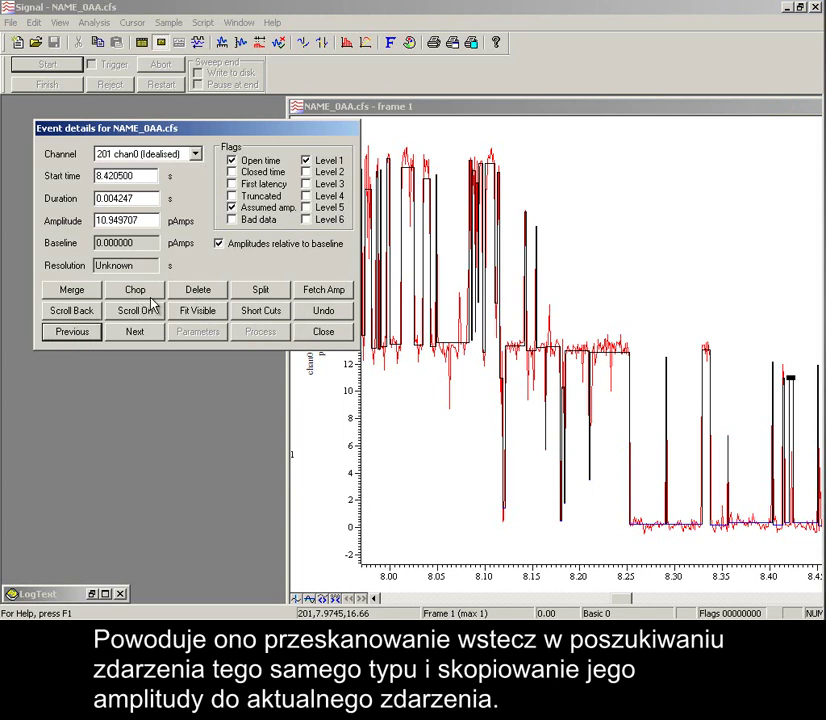
pyautogui.click(66, 293)
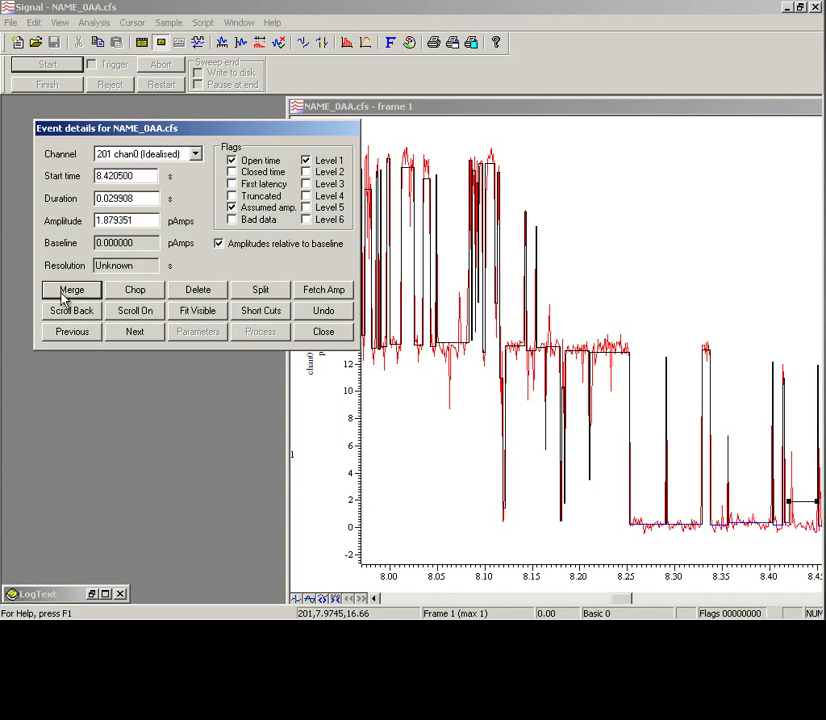
# Flag the 8.705 s event Open time, First latency, Truncated, Assumed amp., Bad data and Level 2.
pyautogui.click(129, 316)
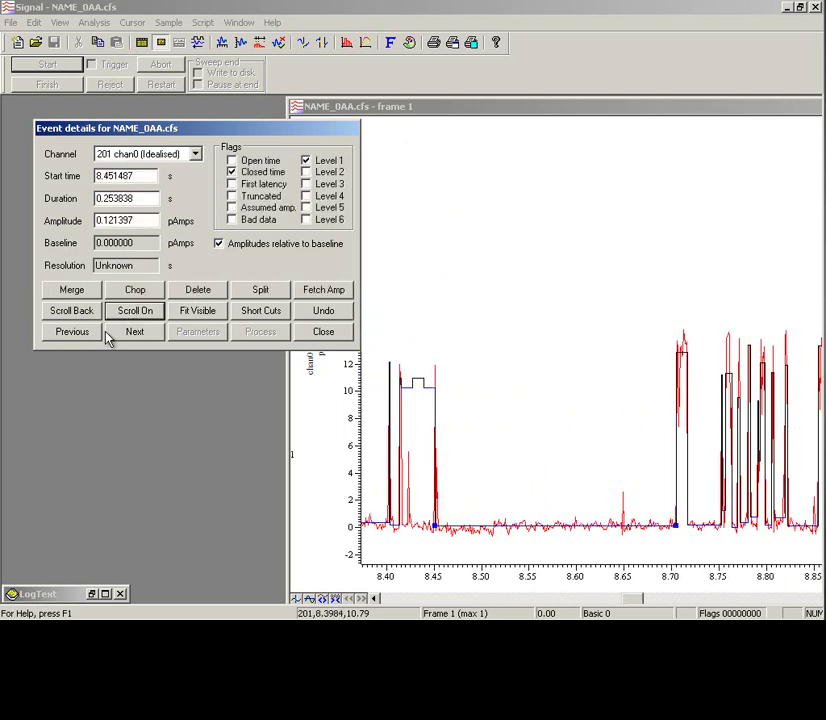
pyautogui.click(121, 339)
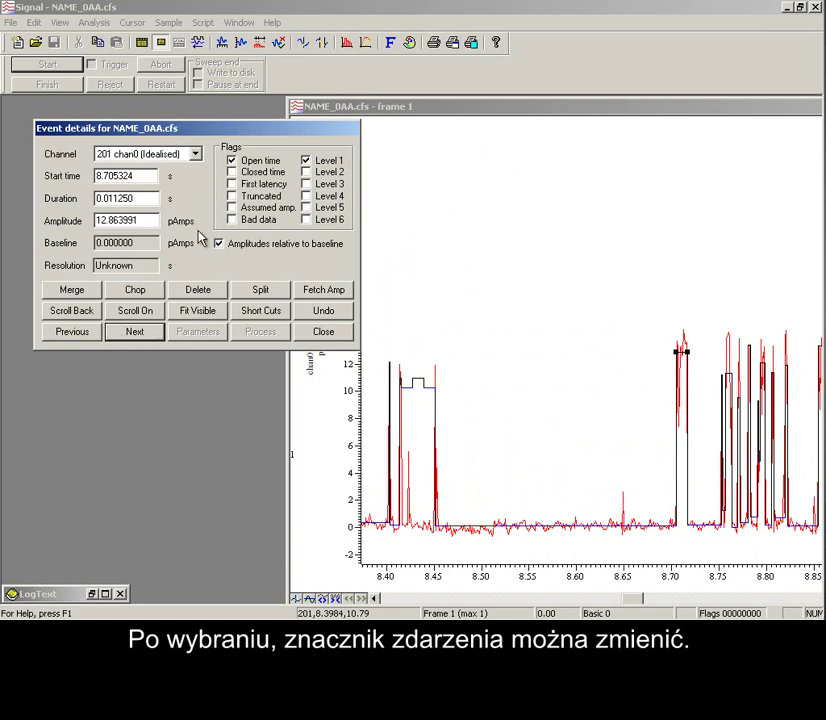
pyautogui.click(232, 173)
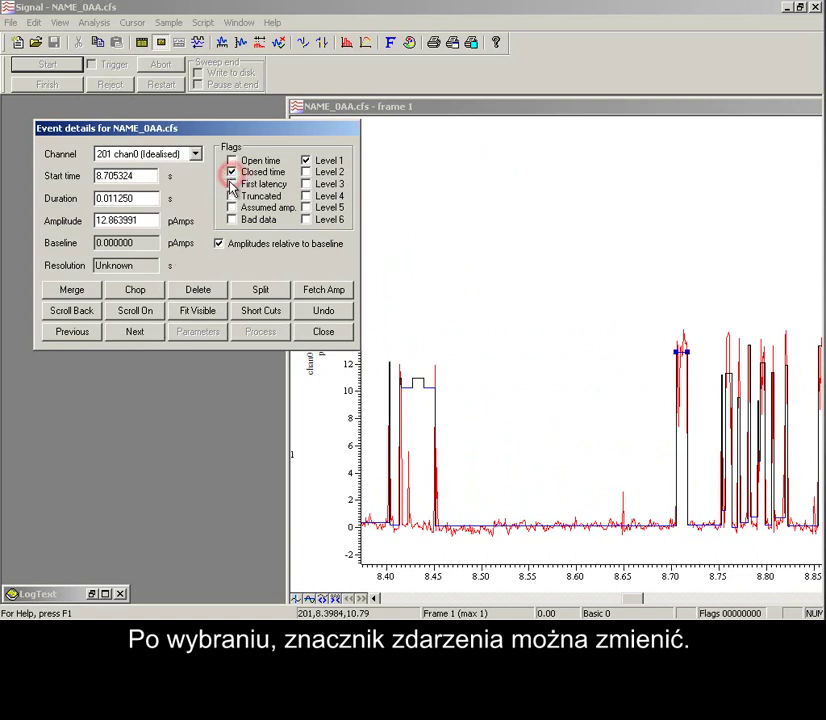
pyautogui.click(231, 185)
pyautogui.click(231, 196)
pyautogui.click(234, 209)
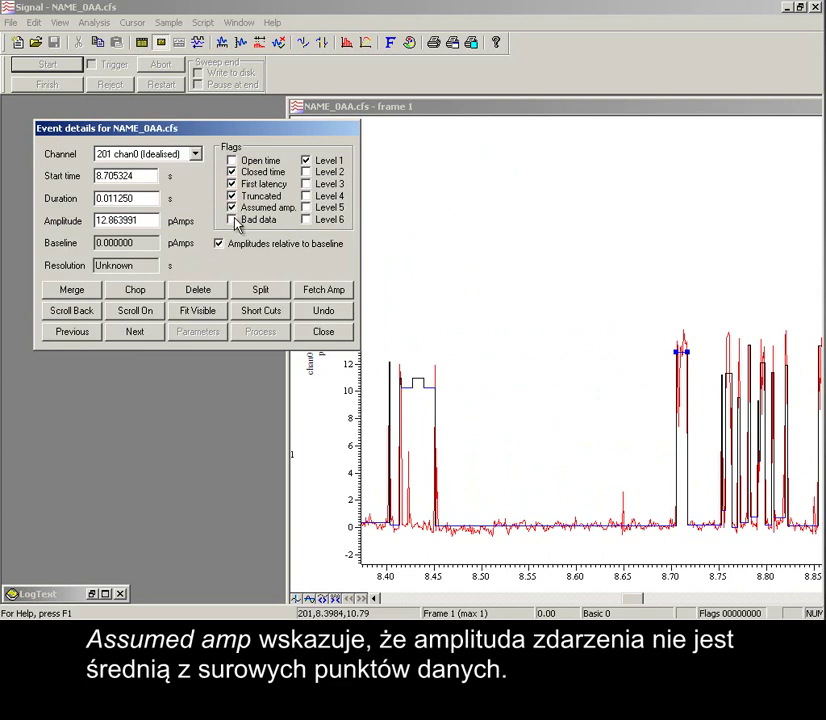
pyautogui.click(233, 220)
pyautogui.click(307, 173)
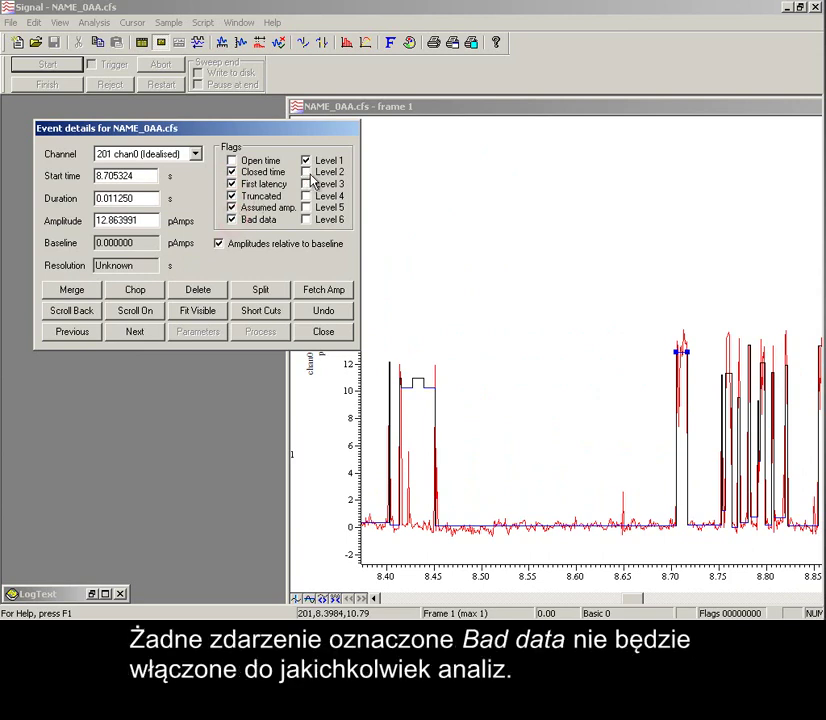
pyautogui.click(232, 160)
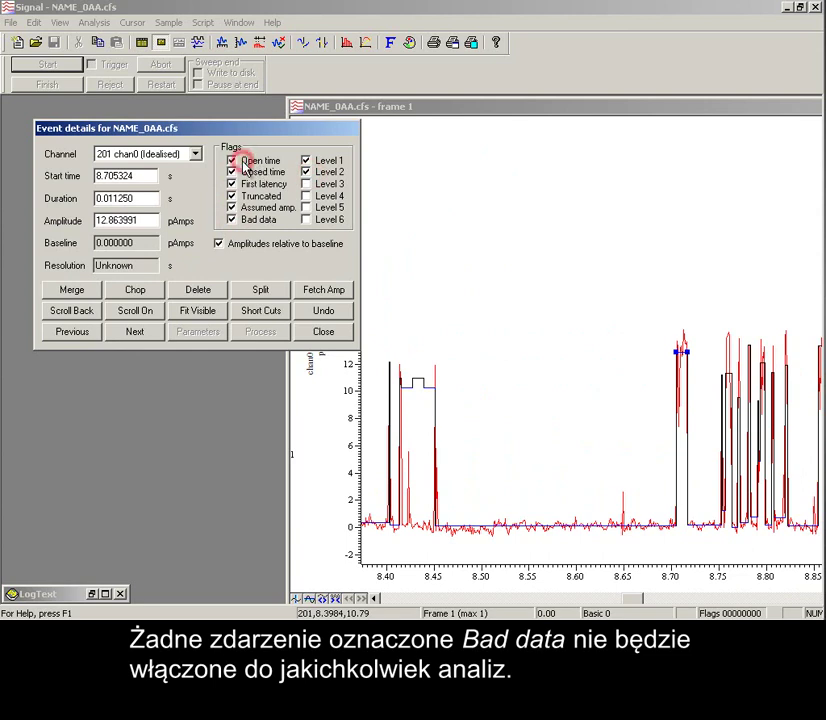
pyautogui.click(322, 333)
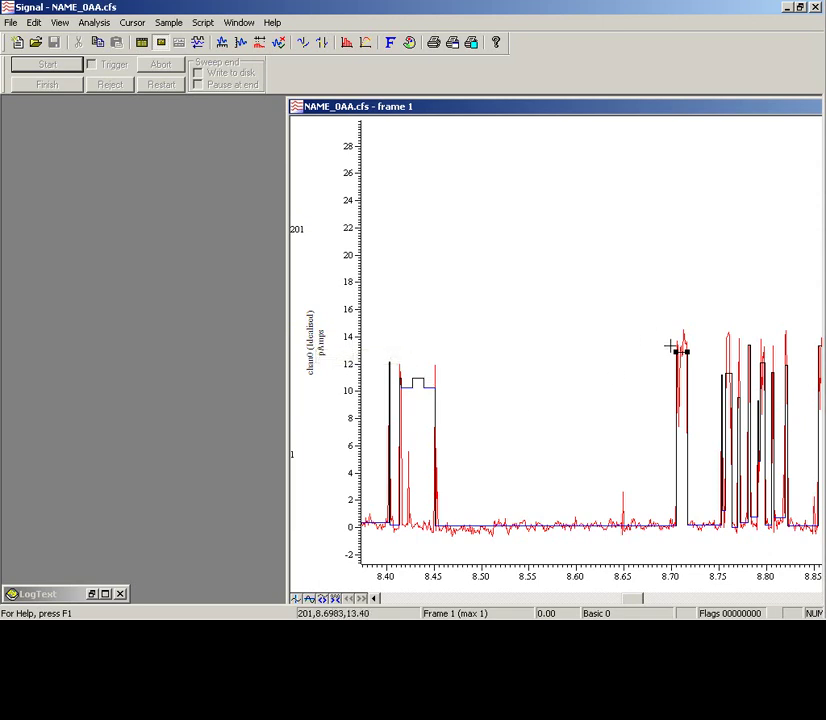
# Raise the idealised level near 8.71 s to about 14.4 pA and review channel 201's event list.
pyautogui.moveTo(681, 351); pyautogui.dragTo(682, 331)
pyautogui.rightClick(684, 332)
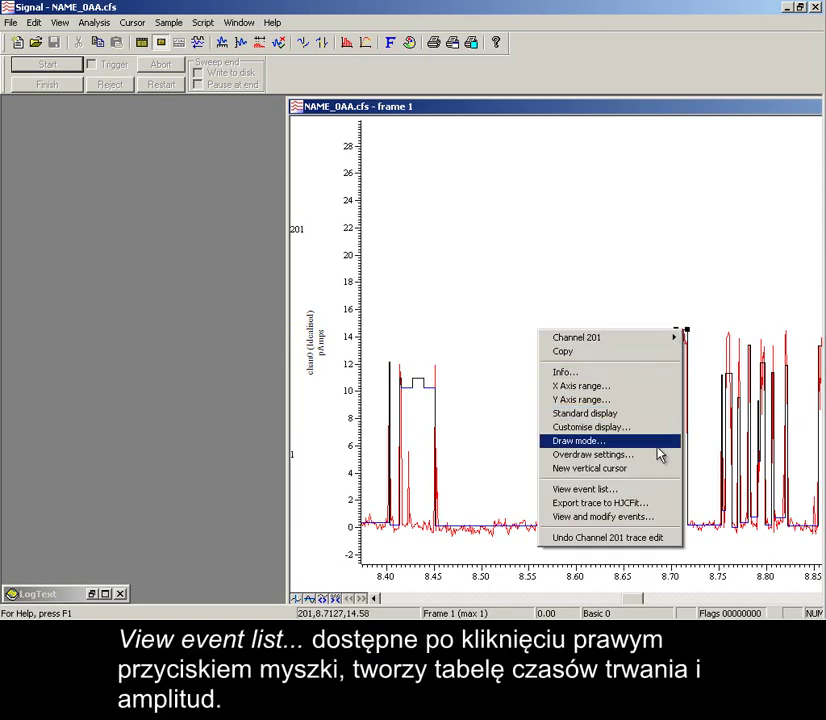
pyautogui.click(658, 492)
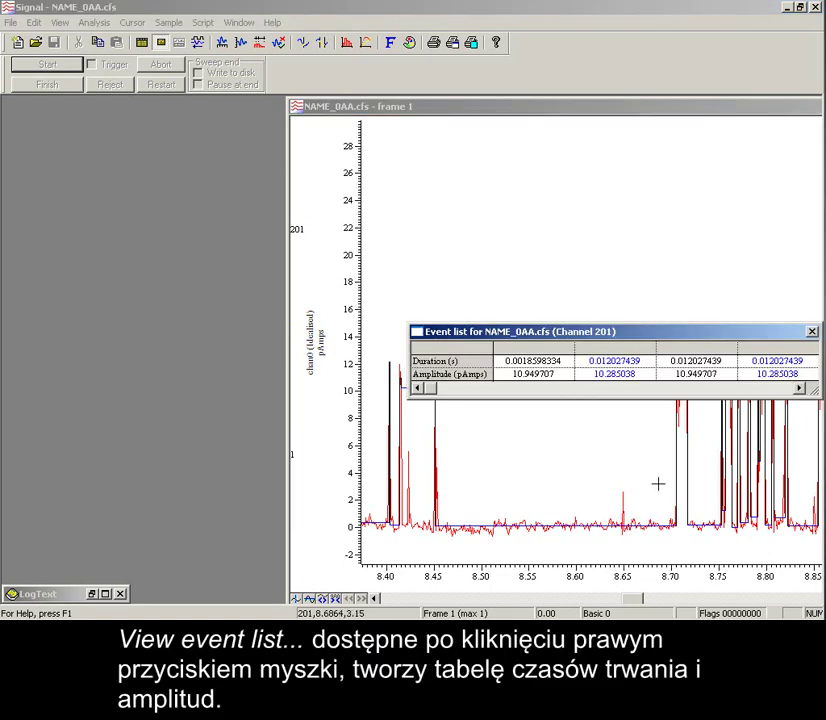
pyautogui.moveTo(593, 335); pyautogui.dragTo(364, 175)
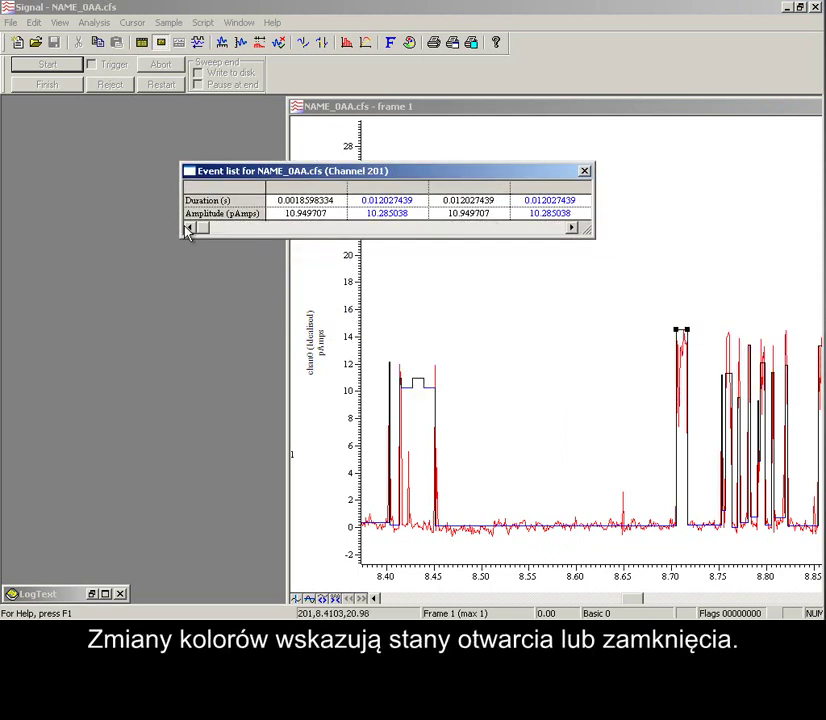
pyautogui.moveTo(203, 229)
pyautogui.mouseDown()
pyautogui.moveTo(566, 245)
pyautogui.moveTo(208, 243)
pyautogui.mouseUp()
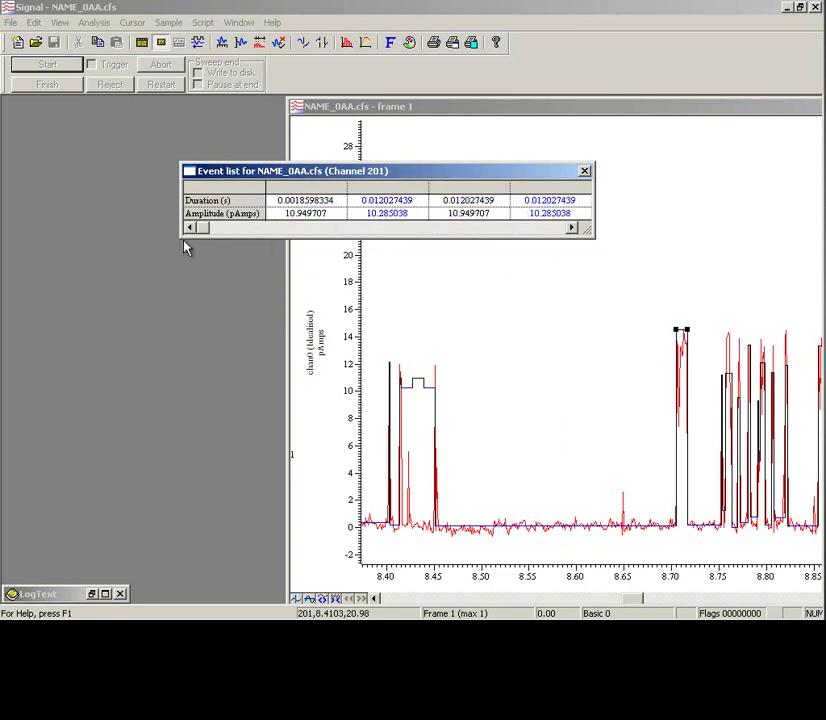
pyautogui.click(188, 172)
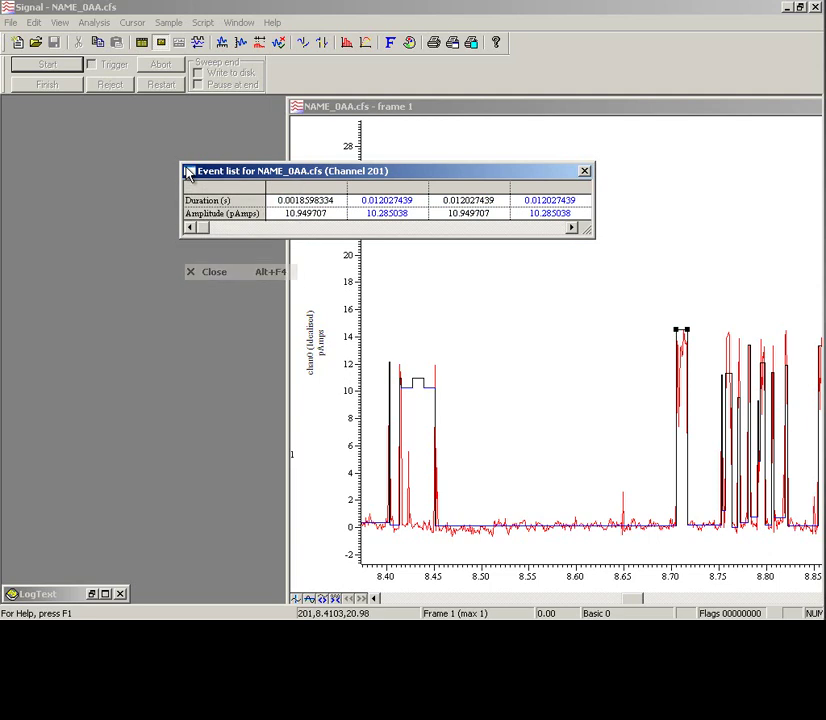
pyautogui.click(205, 273)
# Create a channel 201 open-time amplitude histogram with minimum YLow(), maximum YHigh() and 200 bins.
pyautogui.click(101, 26)
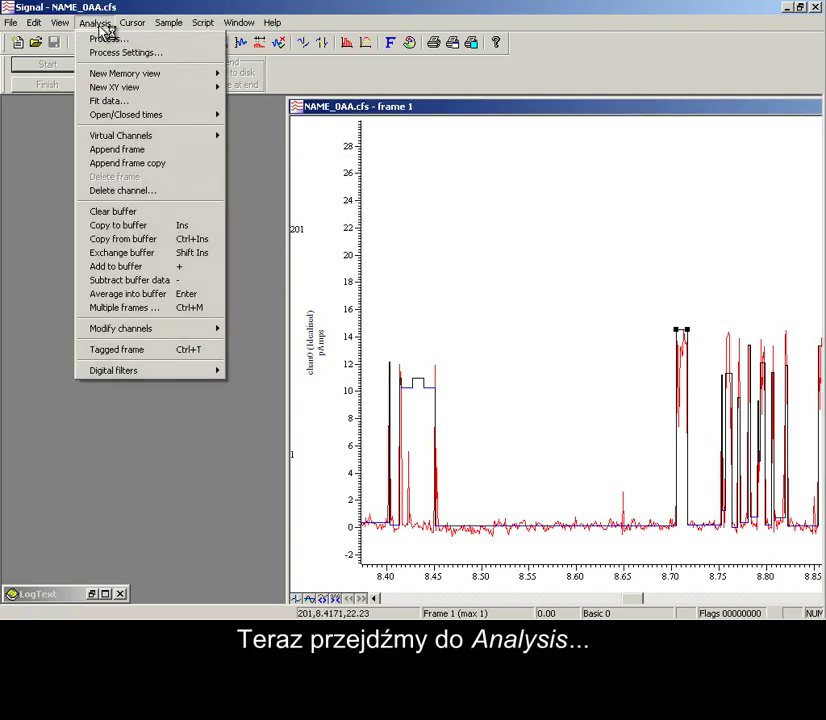
pyautogui.moveTo(221, 116)
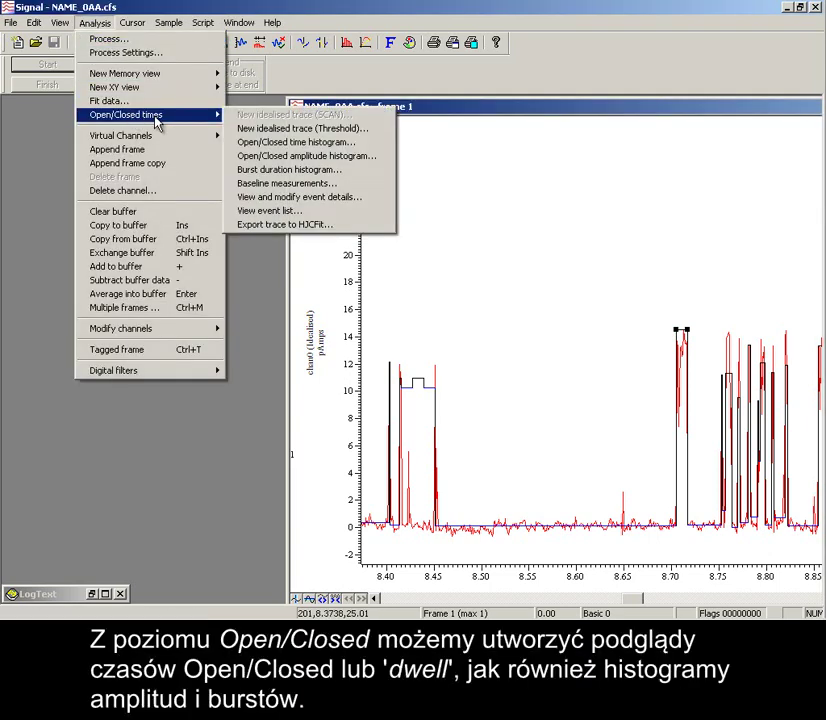
pyautogui.click(391, 163)
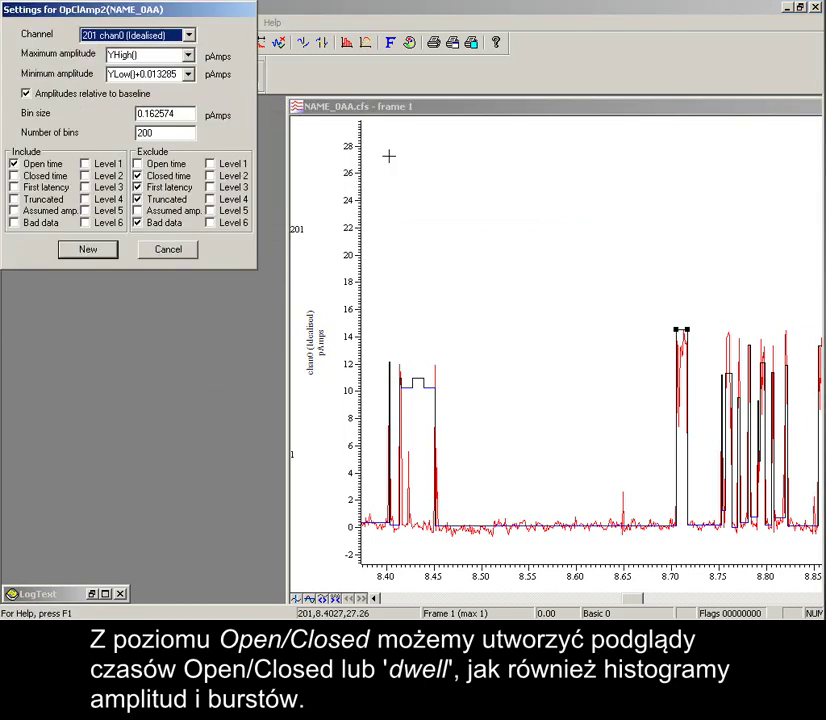
pyautogui.click(188, 74)
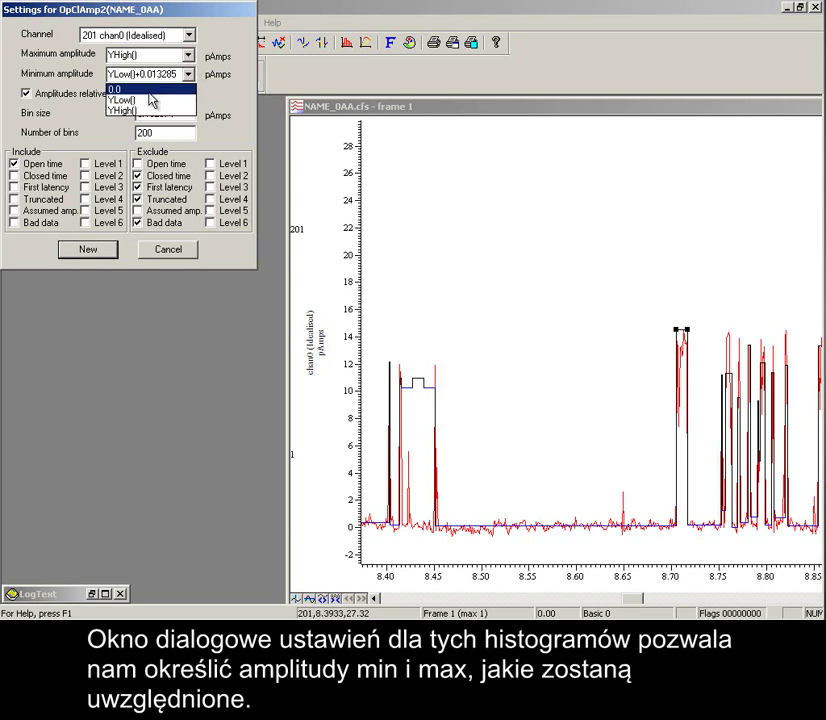
pyautogui.click(142, 101)
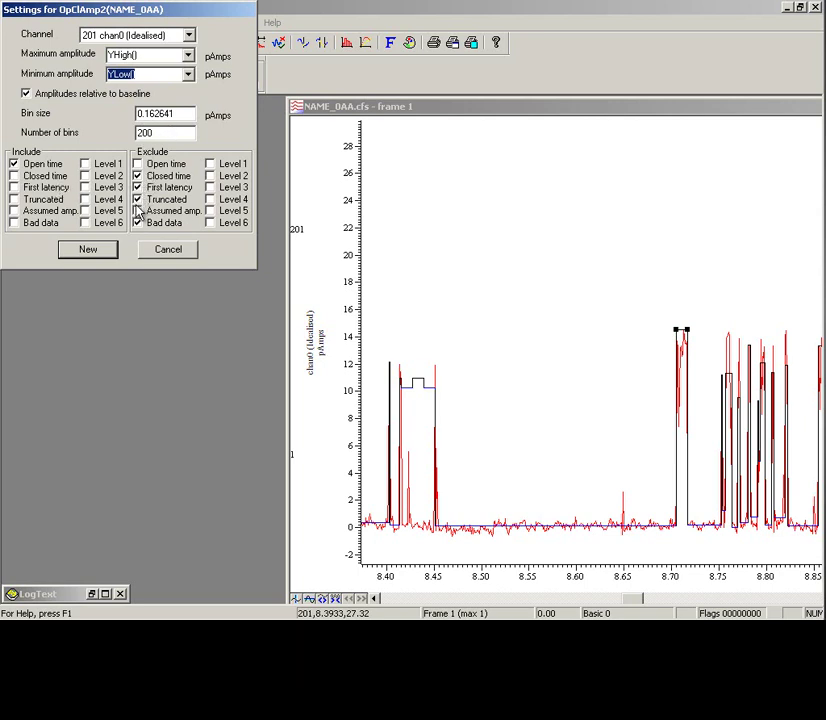
pyautogui.click(88, 252)
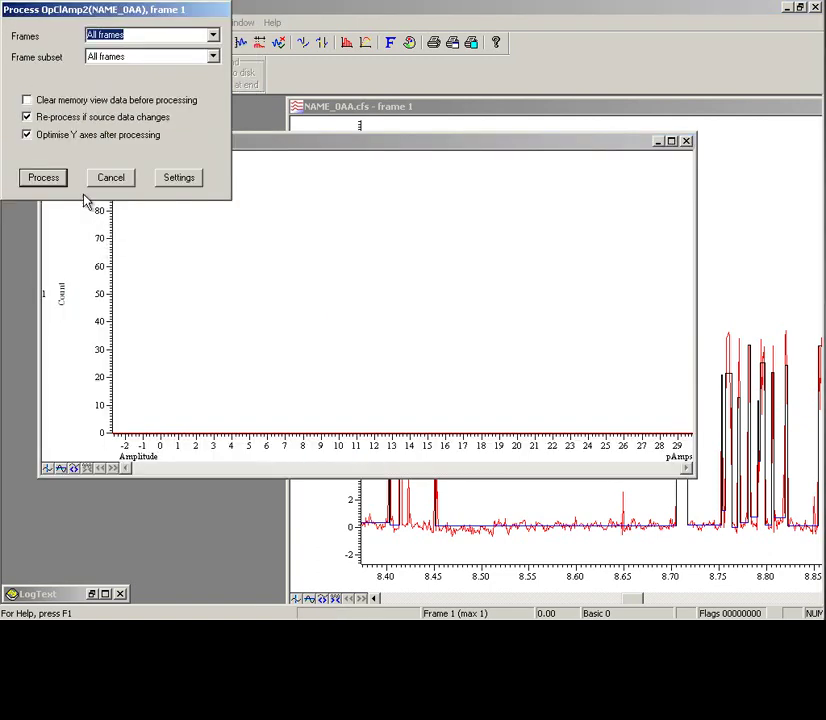
# Process the histogram and place vertical cursors at about 9.65 and 15.62 pA around the peak.
pyautogui.click(44, 179)
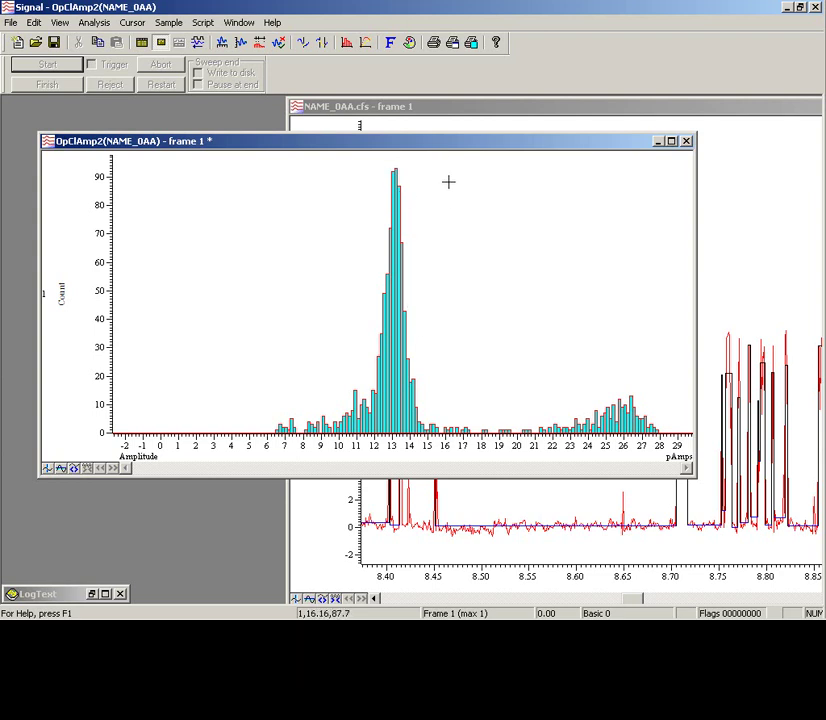
pyautogui.hotkey('ctrl', '1')
pyautogui.hotkey('ctrl', '1')
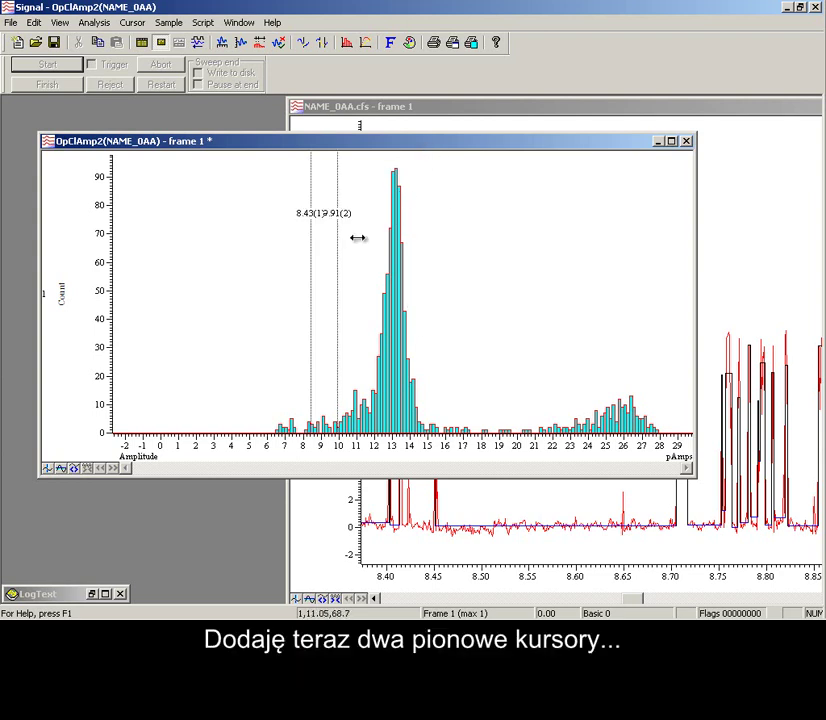
pyautogui.moveTo(340, 279); pyautogui.dragTo(439, 296)
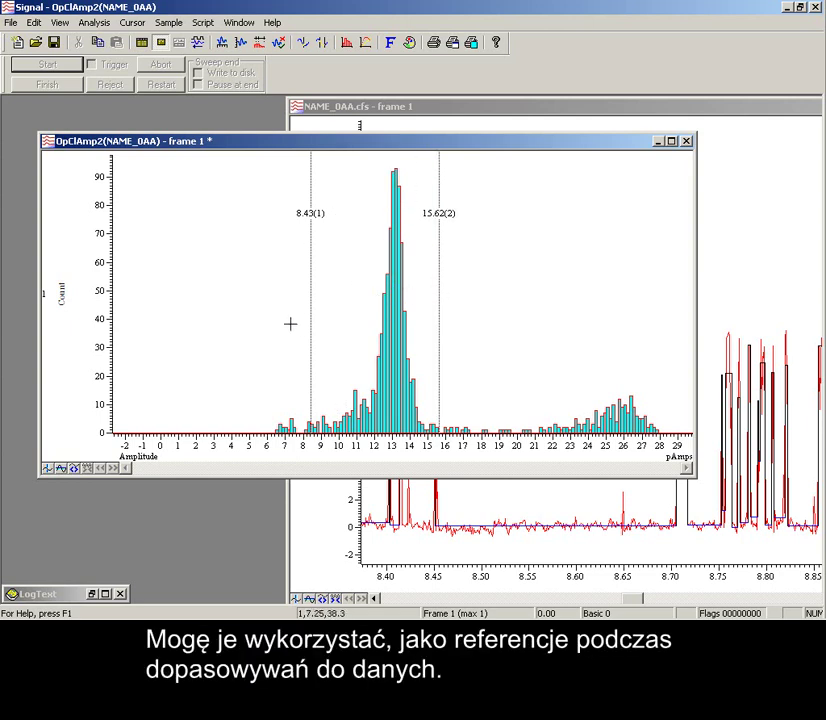
pyautogui.moveTo(310, 334); pyautogui.dragTo(333, 347)
pyautogui.click(93, 23)
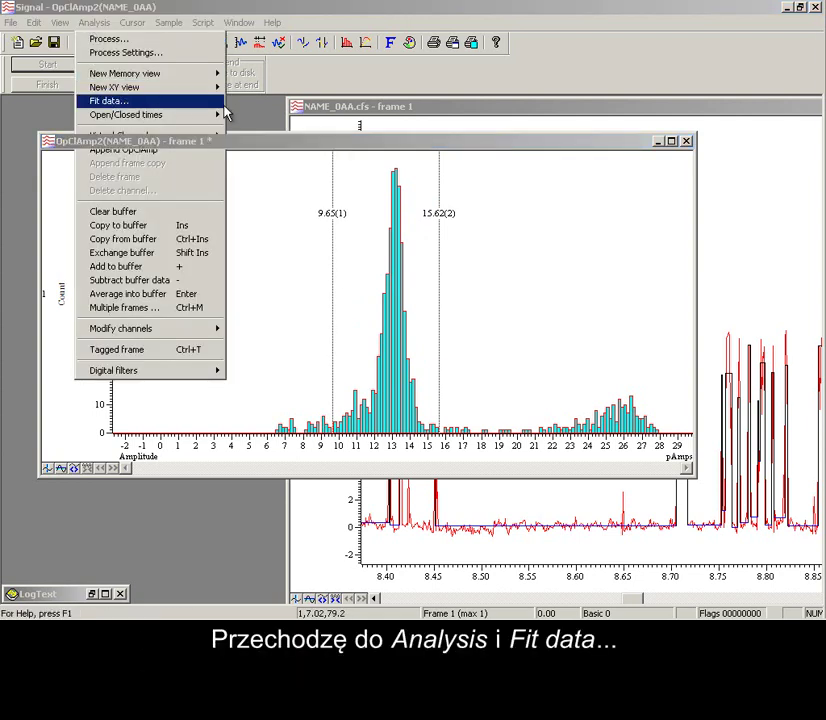
# Fit a Gaussian from 9.649 to 15.62 pA with Cursor(1) as reference.
pyautogui.press('Return')
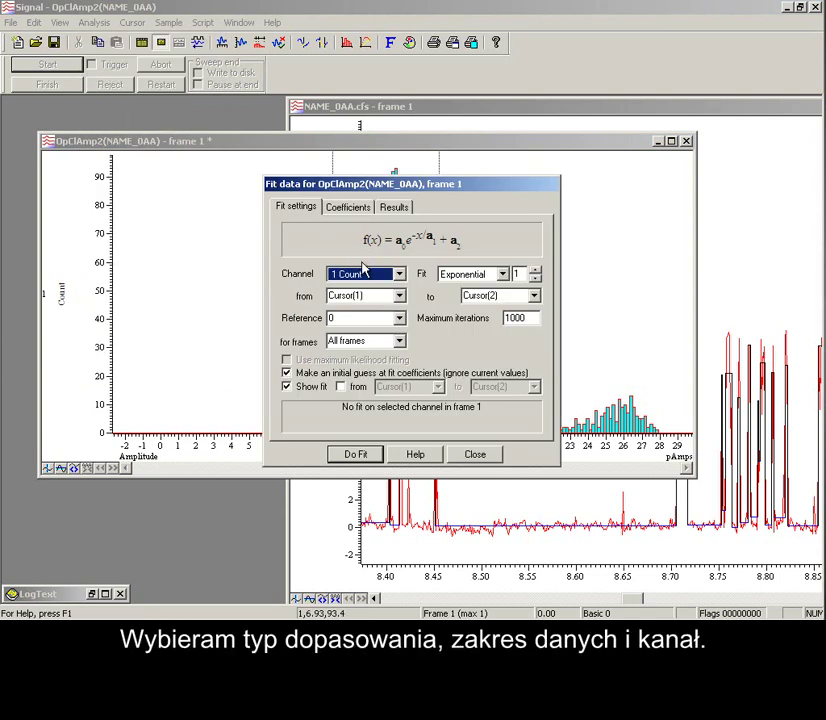
pyautogui.click(404, 318)
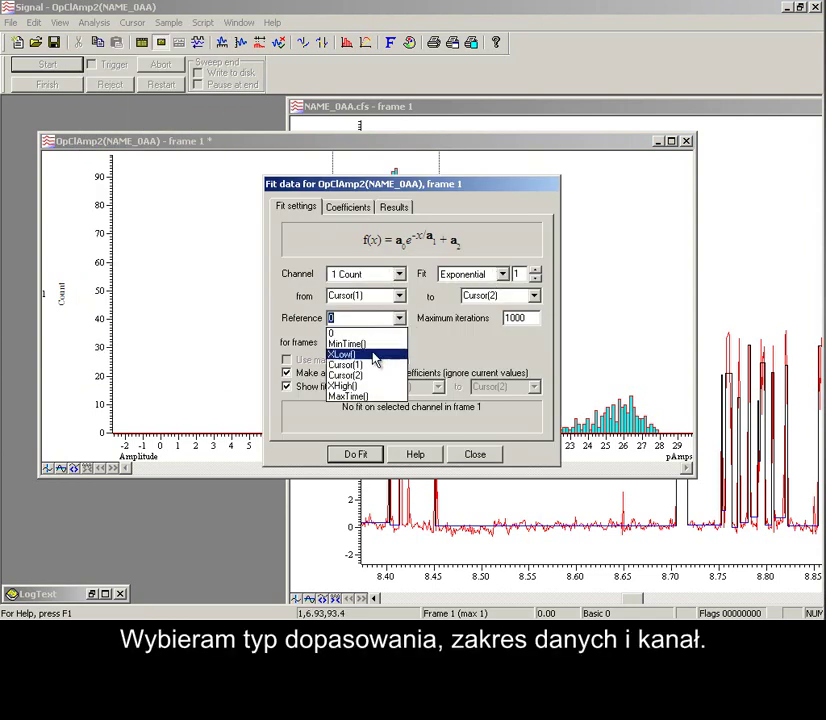
pyautogui.click(378, 367)
pyautogui.click(352, 456)
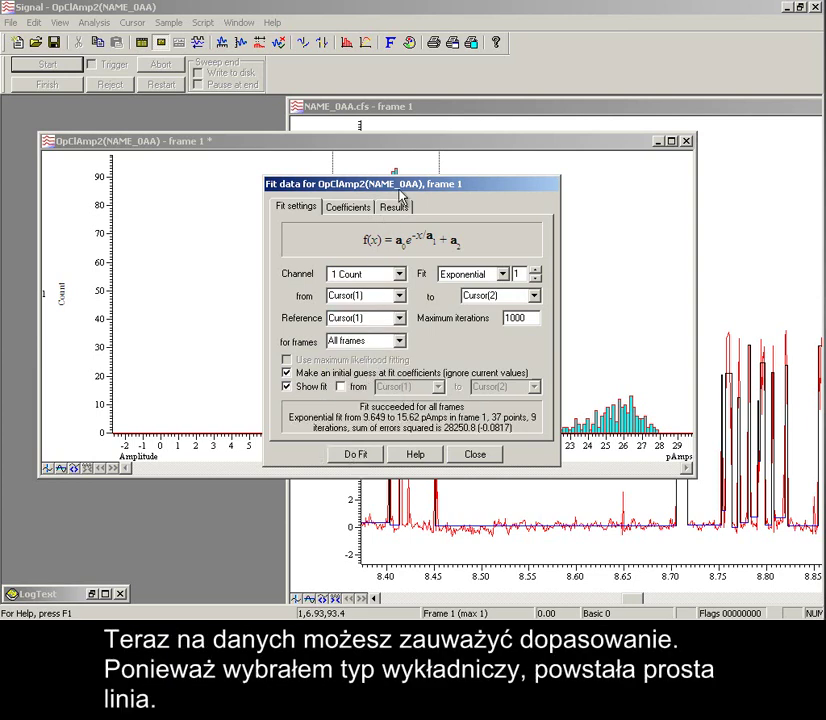
pyautogui.moveTo(403, 193); pyautogui.dragTo(620, 196)
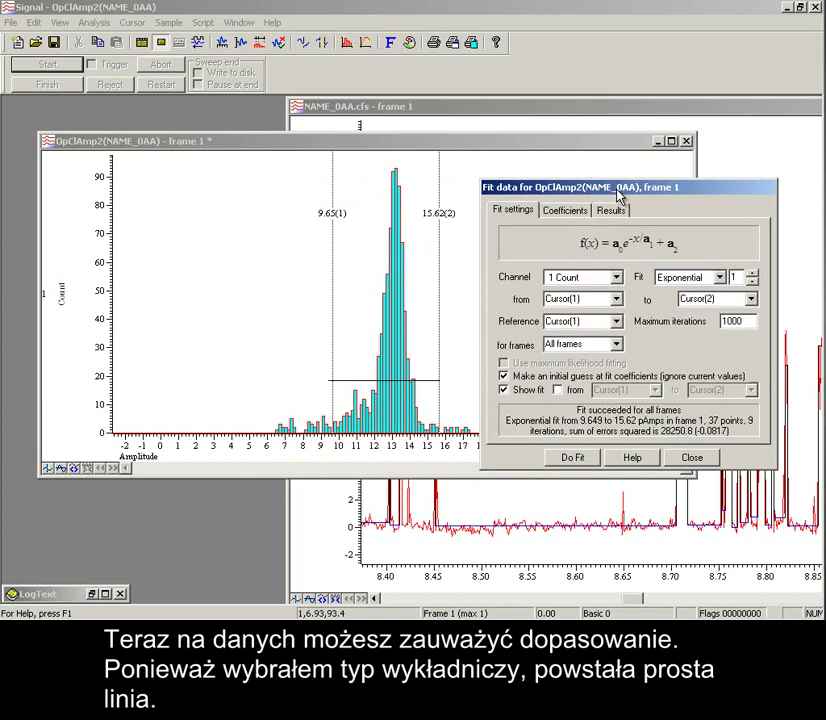
pyautogui.click(718, 277)
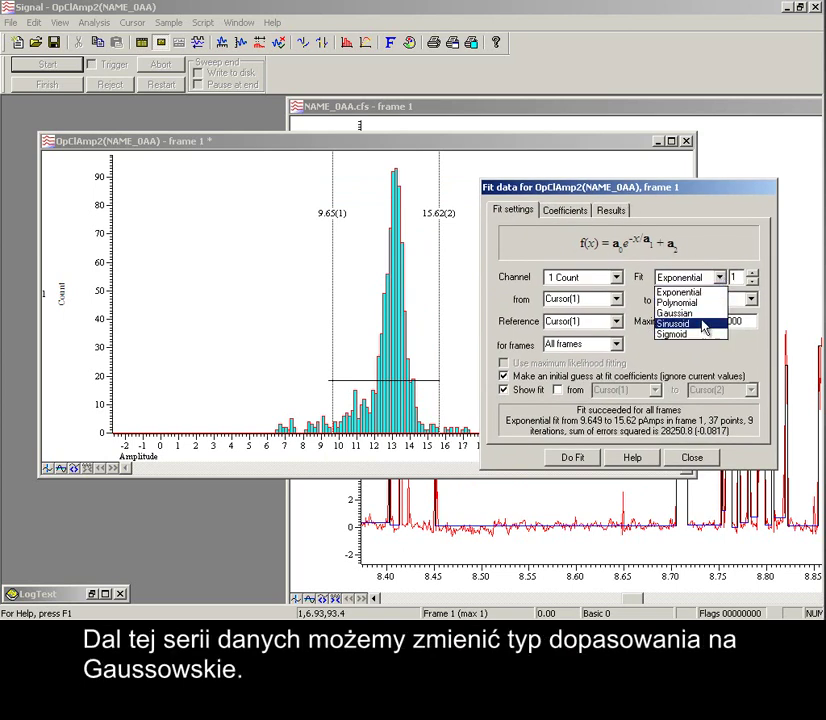
pyautogui.click(702, 313)
pyautogui.click(575, 459)
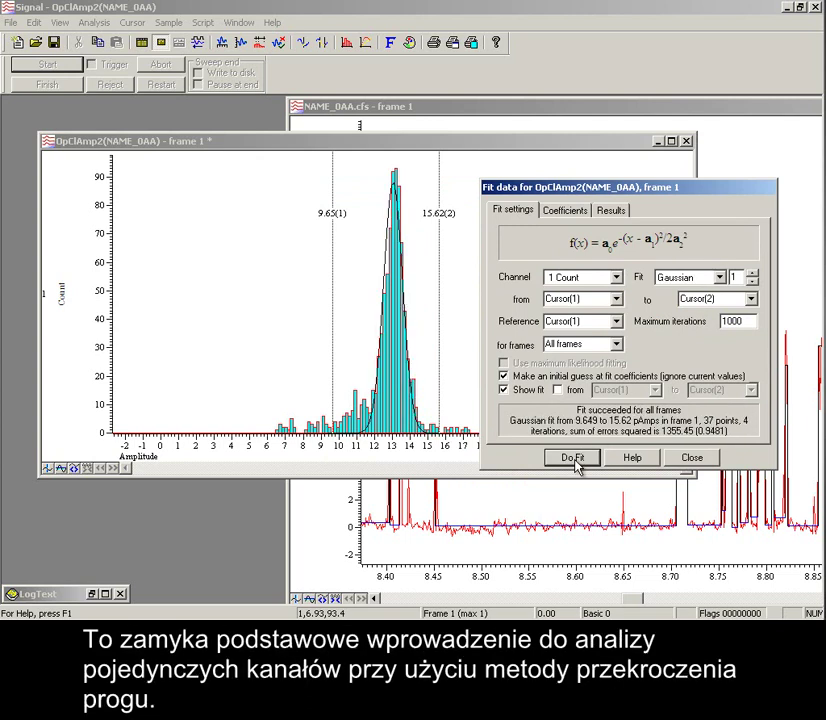
pyautogui.click(700, 460)
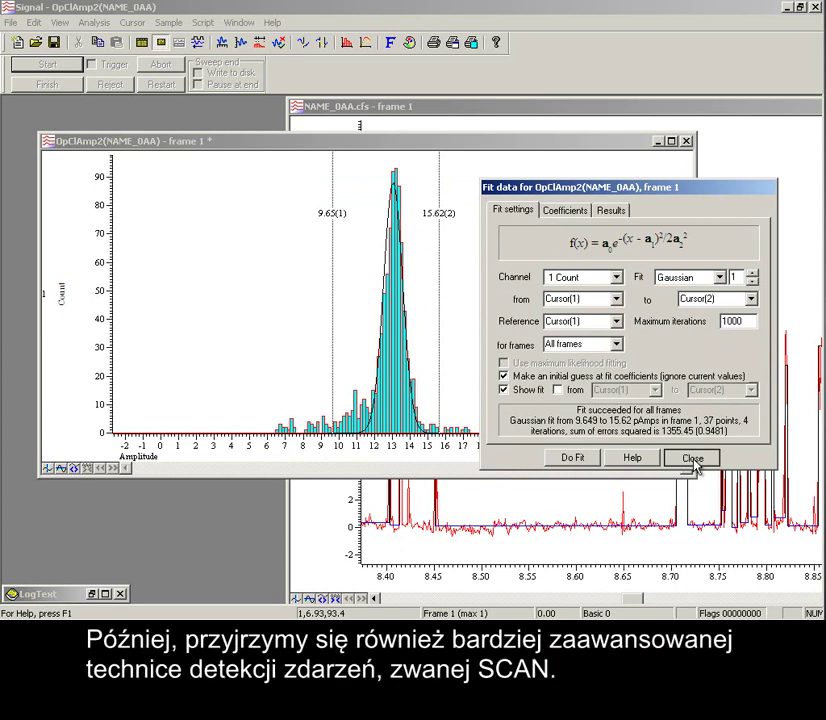
pyautogui.click(695, 462)
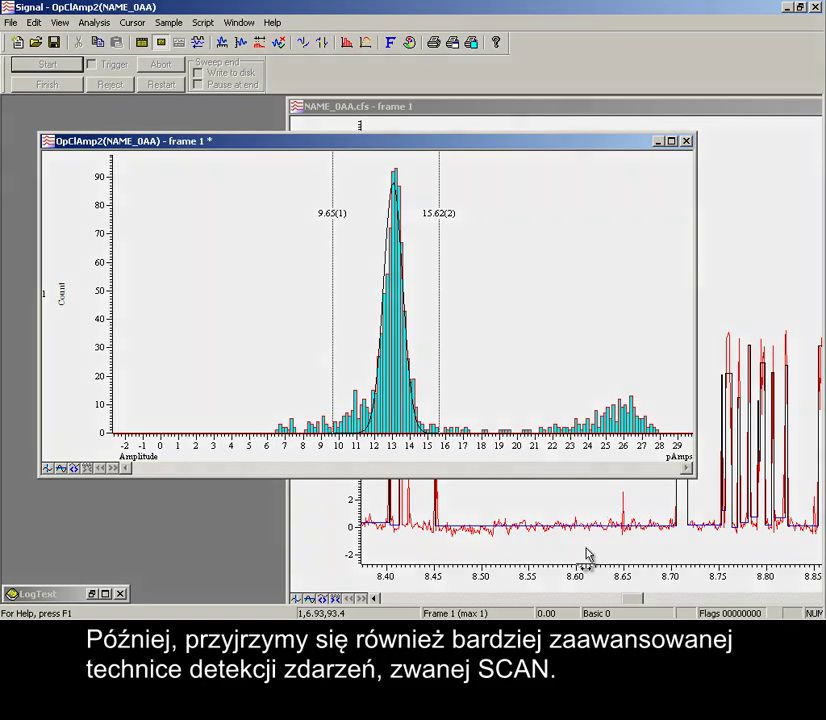